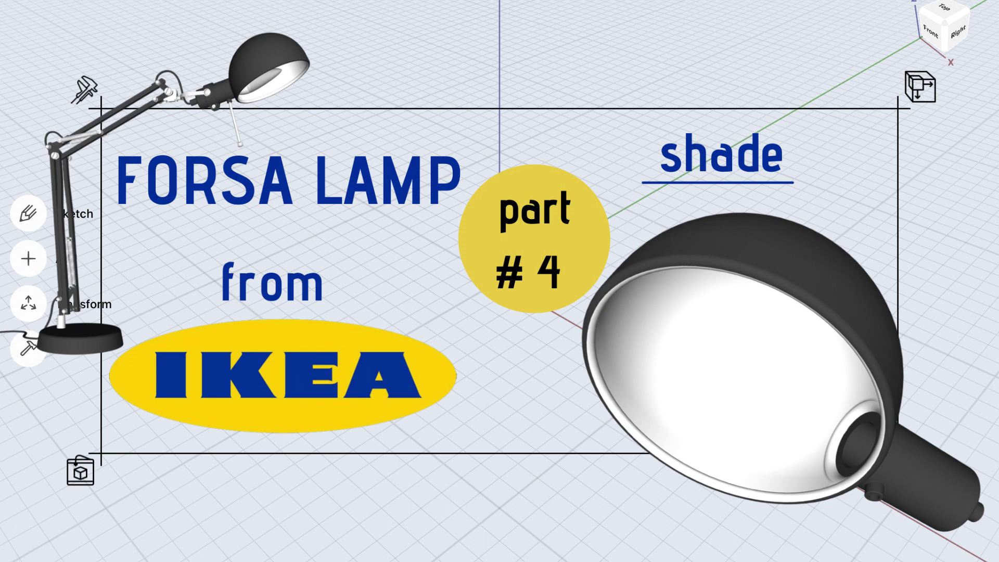
Sketch a circle at the origin with a 62,5 mm radius.
click(28, 13)
click(27, 214)
click(28, 259)
drag(532, 284, 682, 284)
click(609, 283)
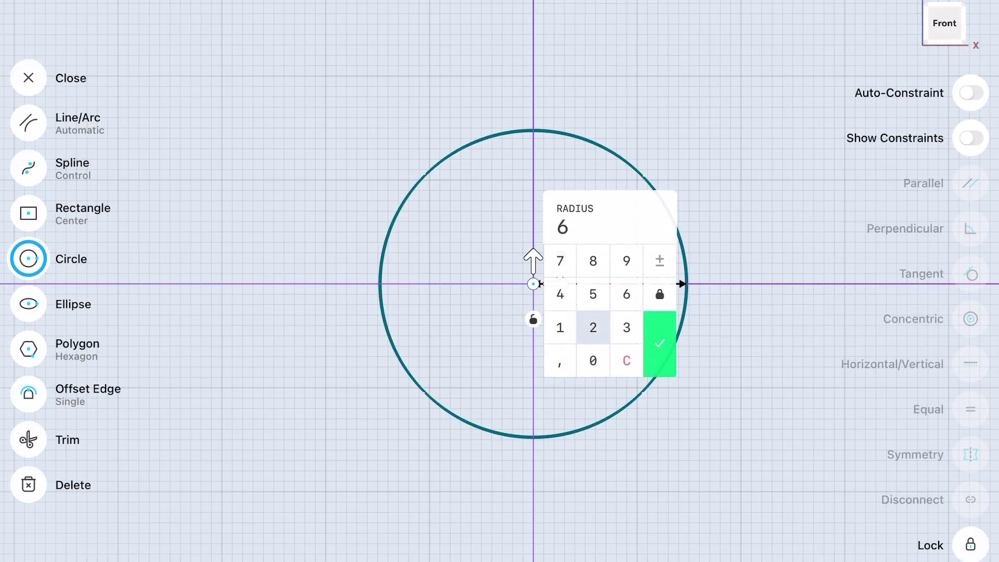
click(626, 294)
click(593, 328)
click(560, 361)
click(592, 294)
click(659, 344)
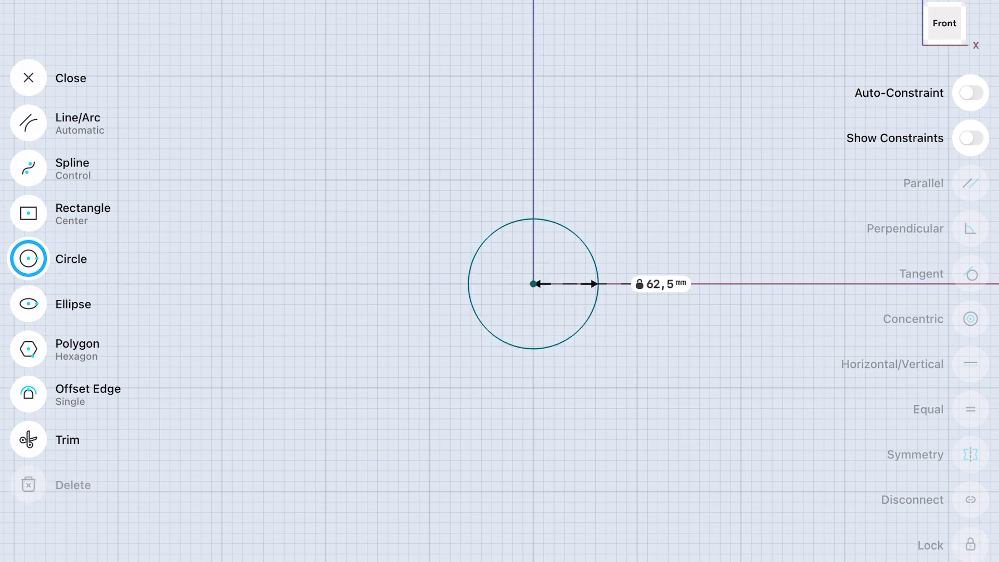
Draw a 134 mm horizontal line leftward from the origin.
drag(532, 283, 368, 284)
click(446, 328)
click(399, 392)
click(466, 392)
click(399, 359)
click(500, 410)
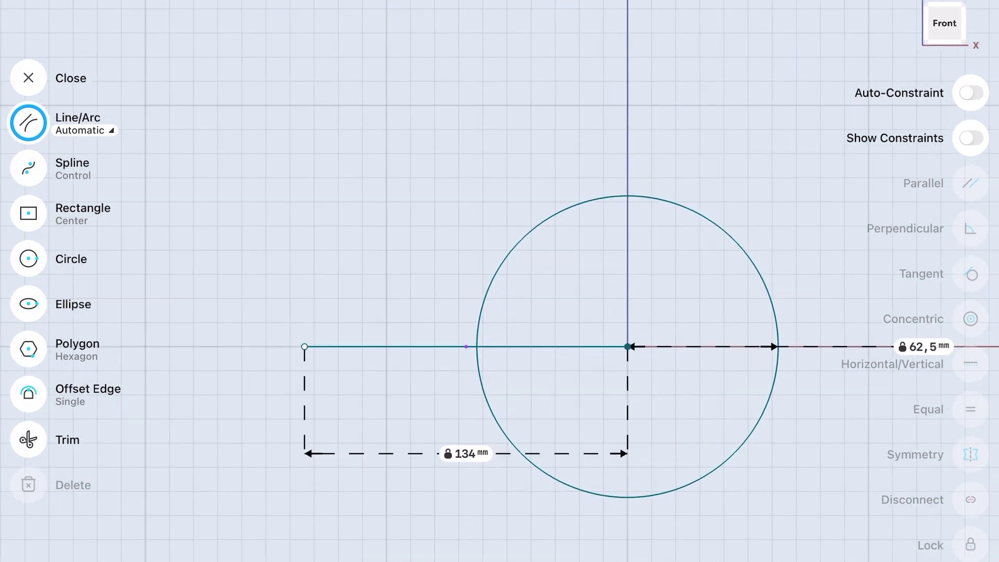
Set the profile's small left step to 12 mm.
click(465, 347)
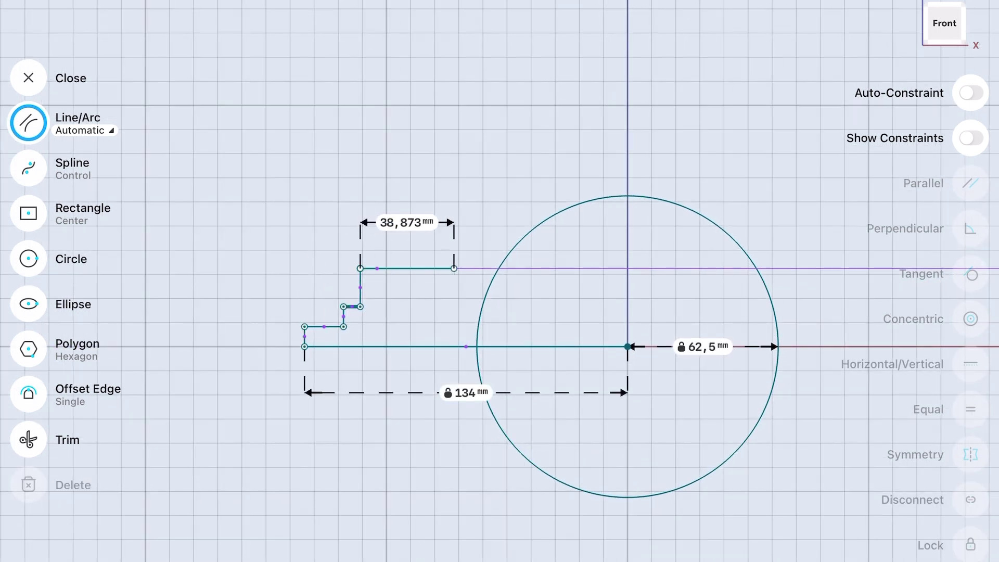
text(12)
click(348, 392)
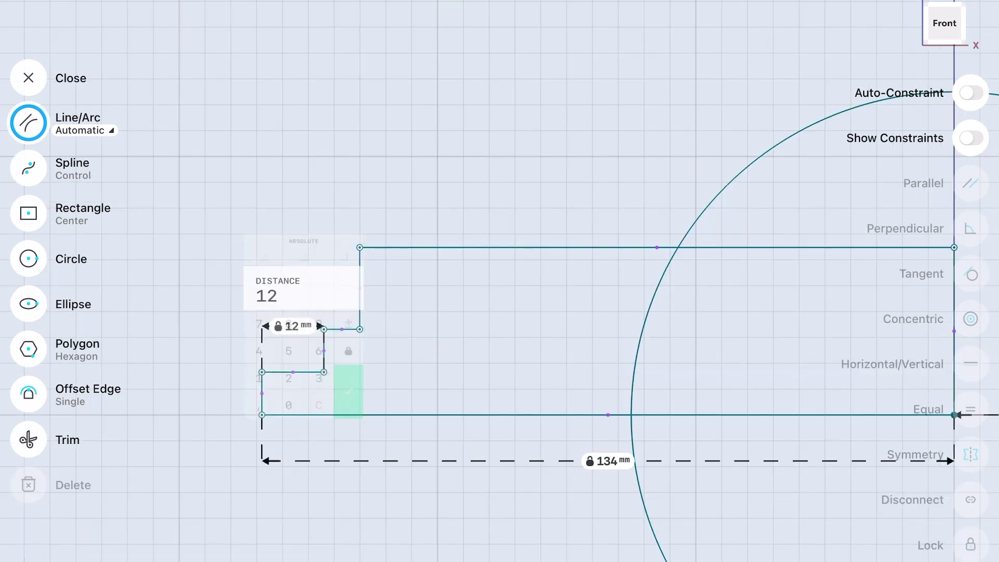
click(608, 414)
scroll(499, 333, down, 3)
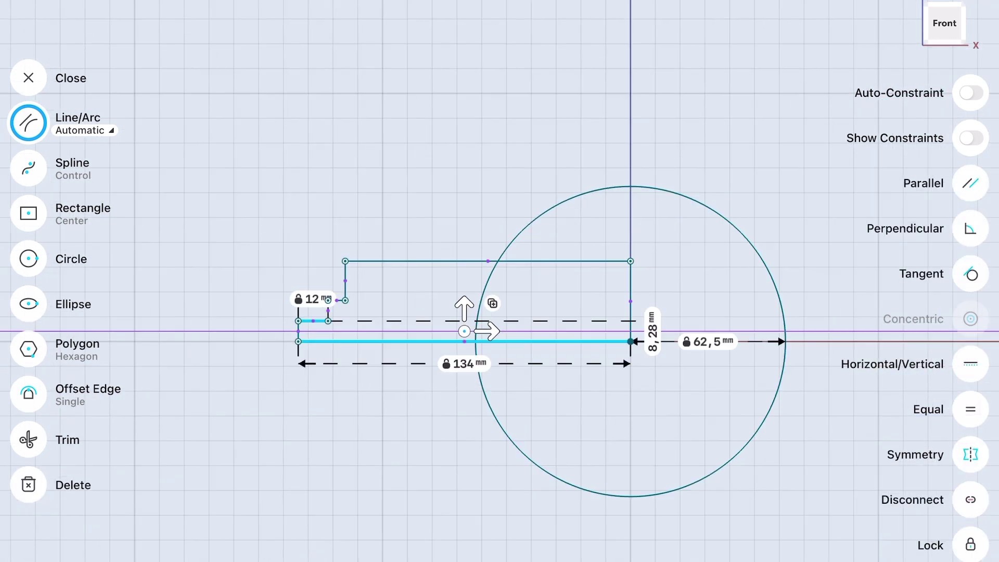
scroll(427, 266, up, 3)
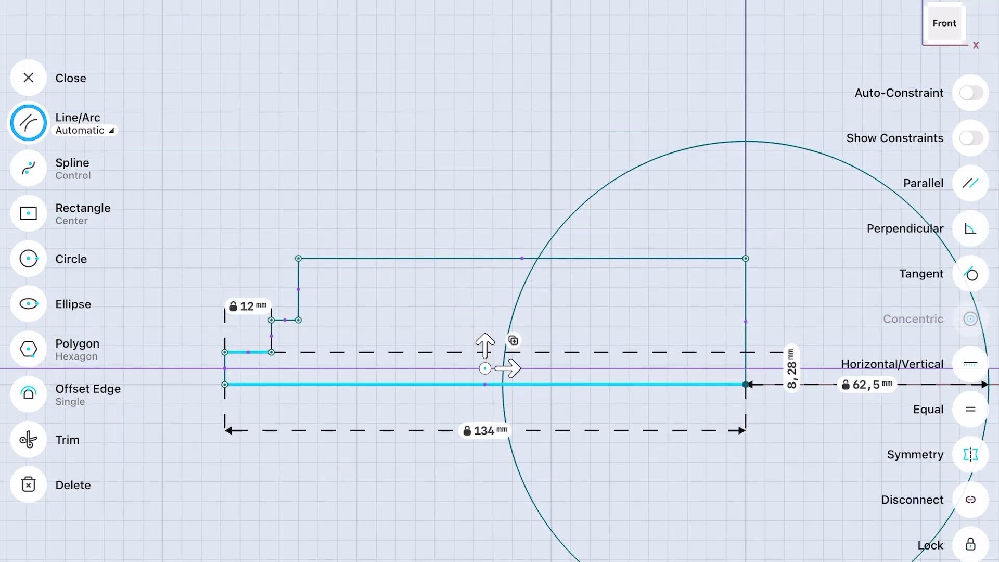
Change the profile's offset dimensions to 5 mm and 15 mm.
click(164, 368)
text(5)
click(222, 411)
scroll(500, 312, up, 2)
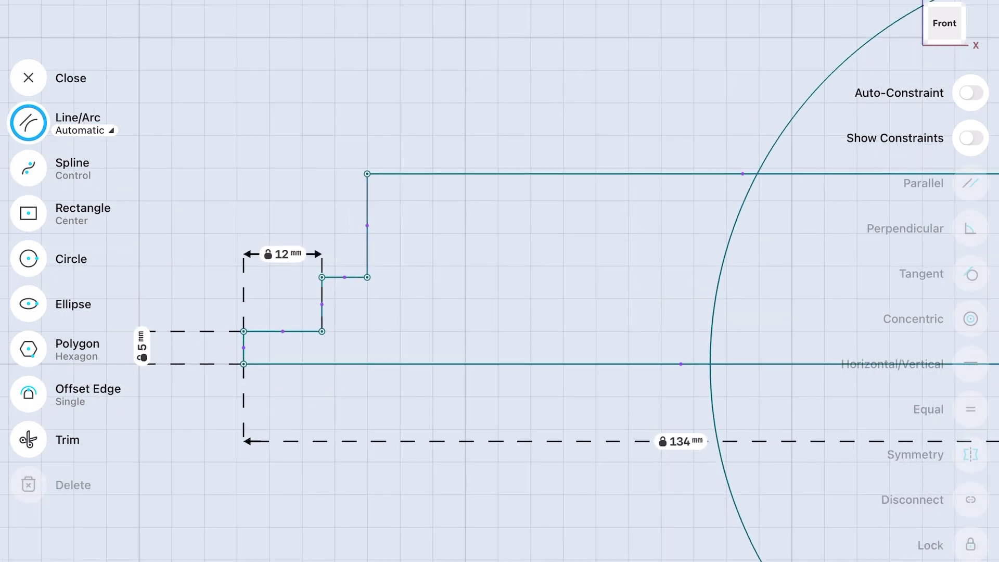
scroll(292, 298, down, 3)
click(213, 249)
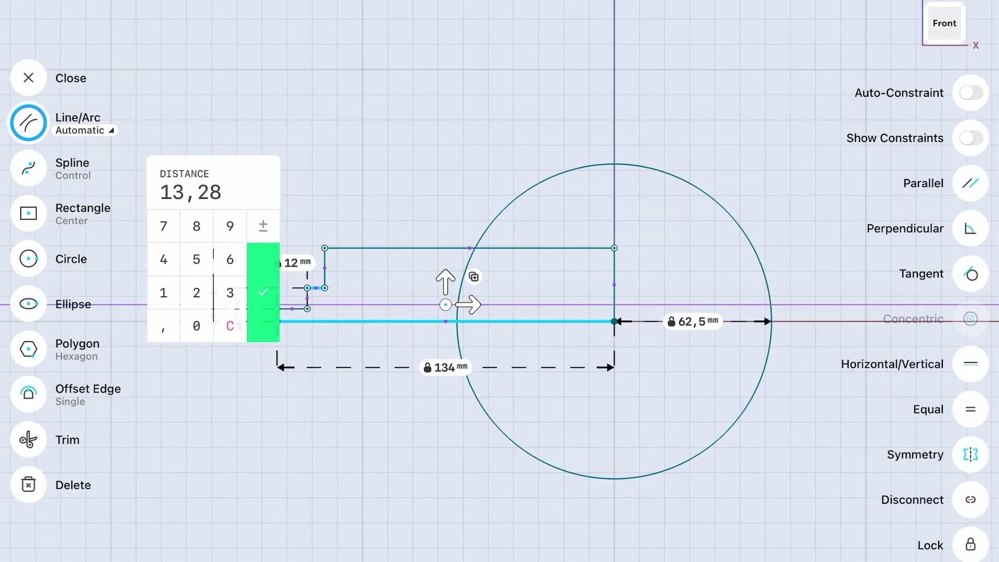
text(15)
click(263, 281)
Add a 16,5 mm distance between the profile's top and bottom edges.
click(463, 243)
click(365, 321)
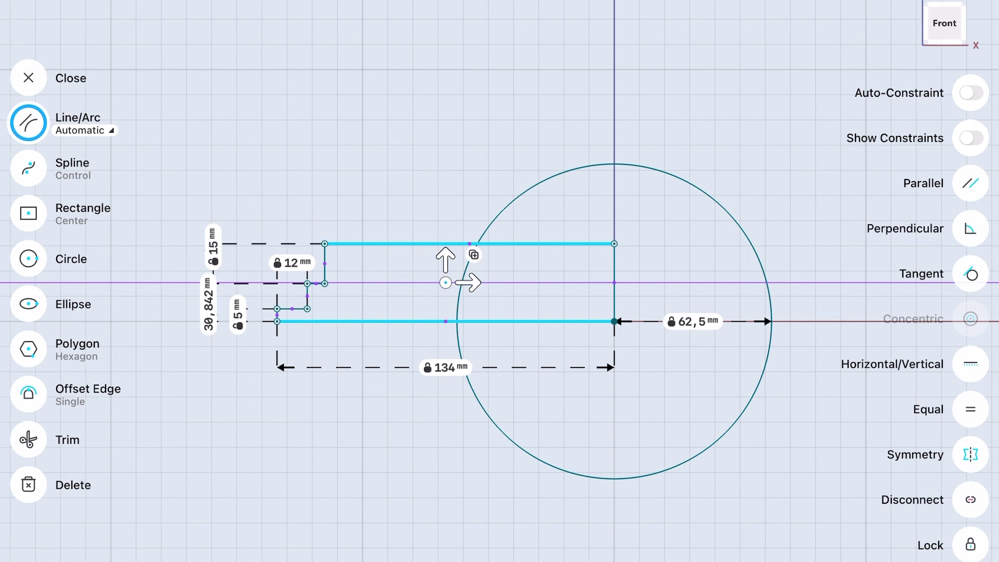
click(208, 291)
click(209, 325)
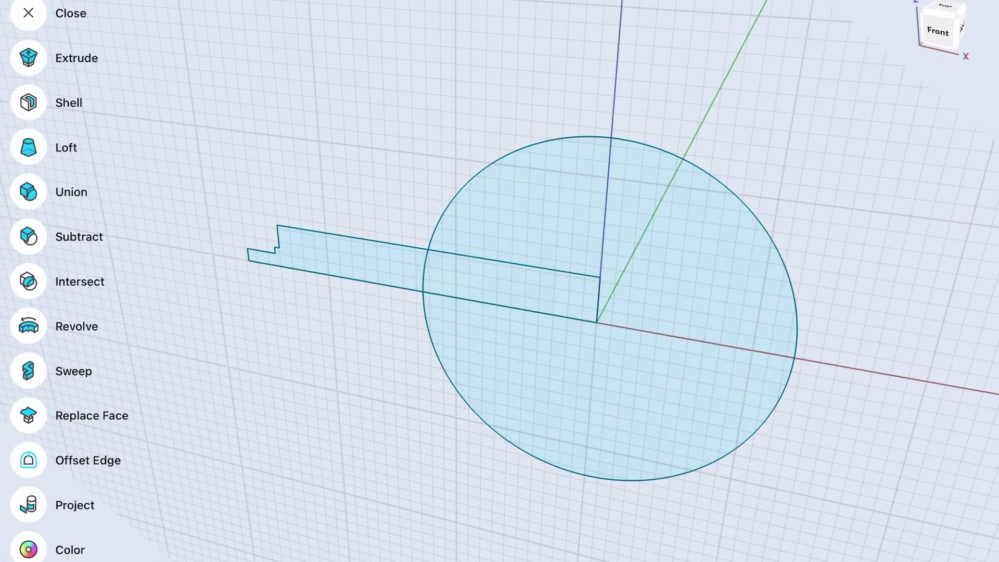
Revolve the 62,5 mm circle 180° about its axis into a solid half sphere.
click(29, 281)
click(508, 307)
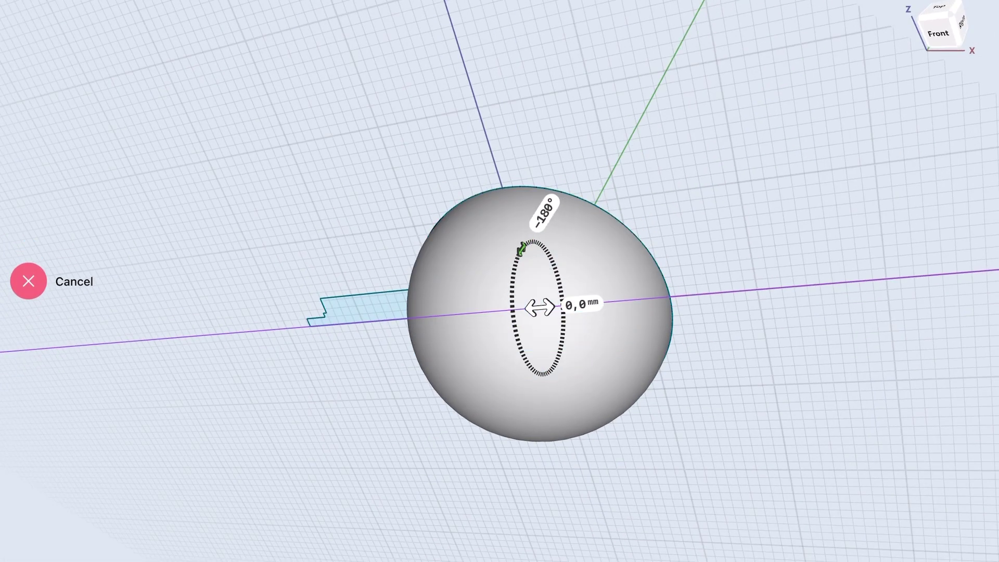
click(28, 259)
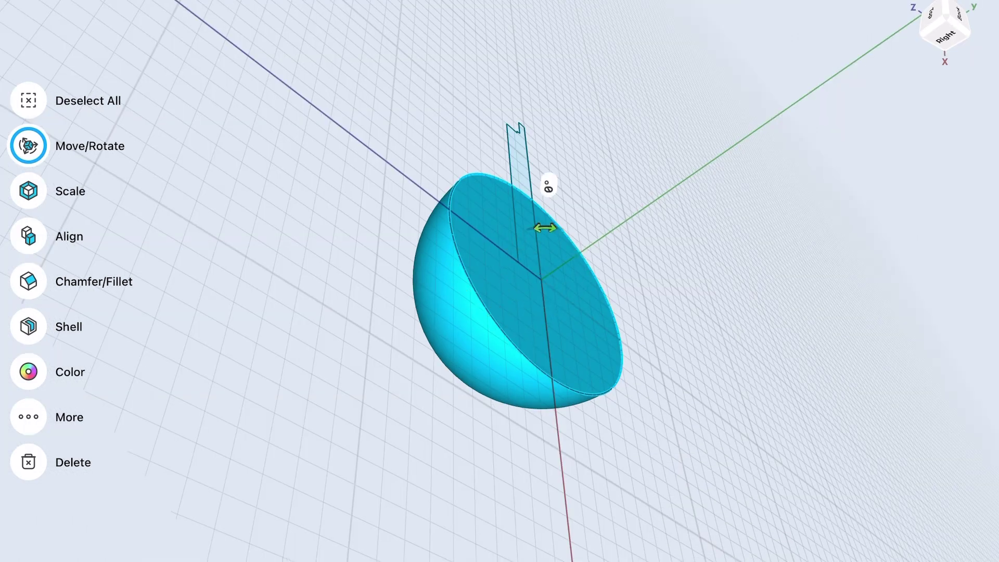
drag(584, 287, 609, 274)
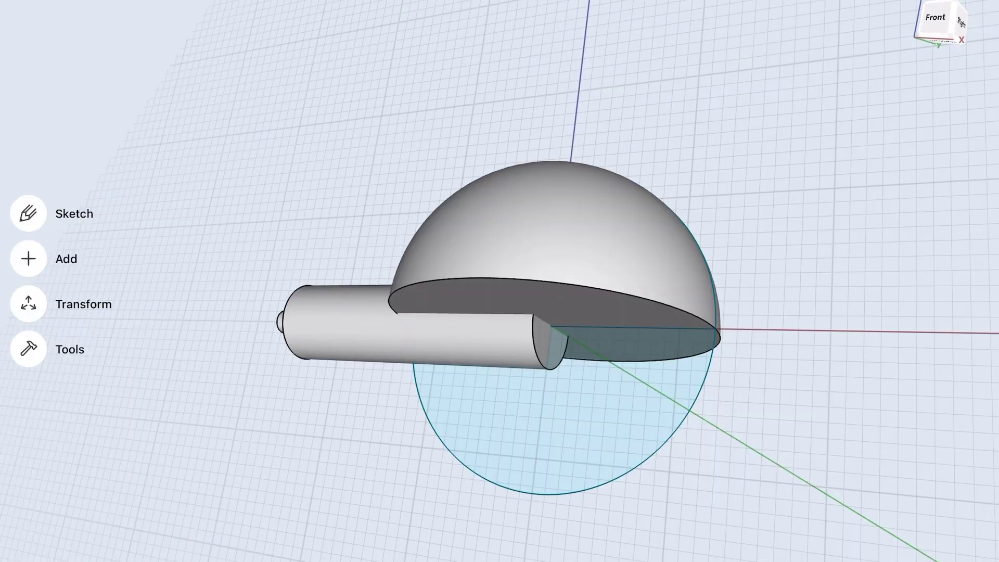
Rotate the socket cylinder into position and extrude the hemisphere's flat face to form the rim.
click(432, 291)
mouse_move(541, 369)
mouse_down()
mouse_move(614, 422)
mouse_move(619, 447)
mouse_up()
click(567, 315)
click(28, 280)
drag(567, 315, 560, 350)
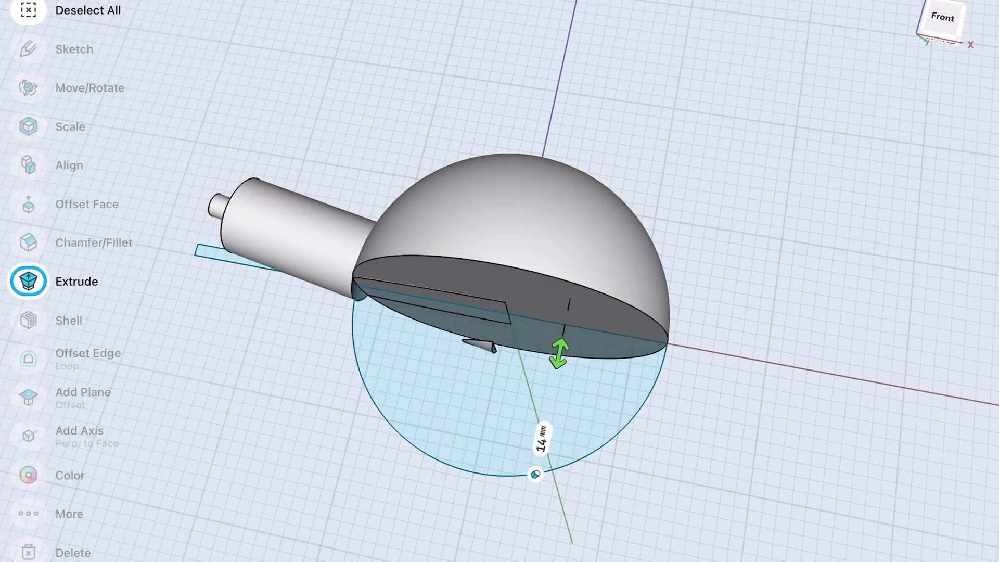
click(542, 457)
text(1)
click(595, 468)
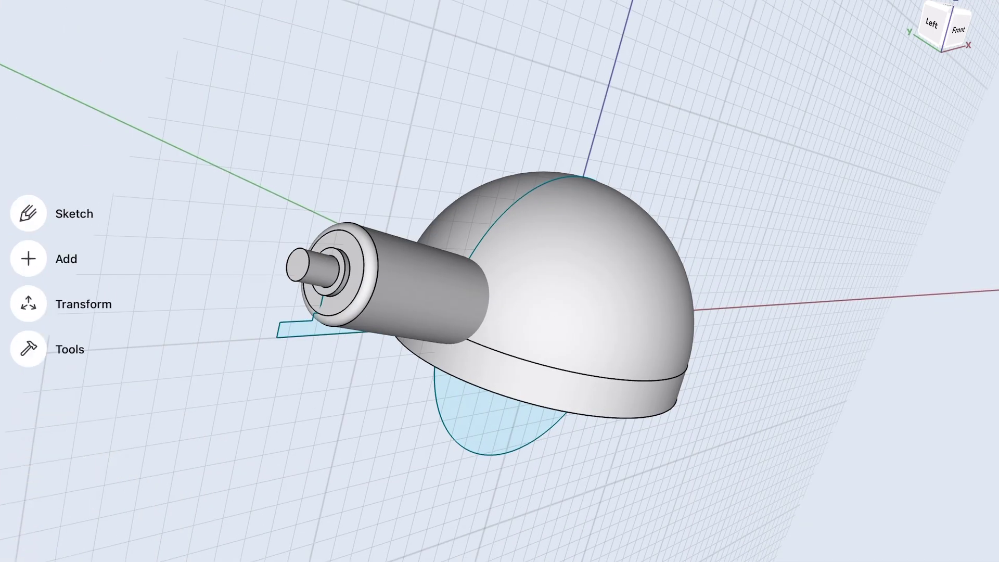
Union the socket with the shade and shell it to a 4 mm wall.
click(29, 192)
click(27, 230)
click(29, 349)
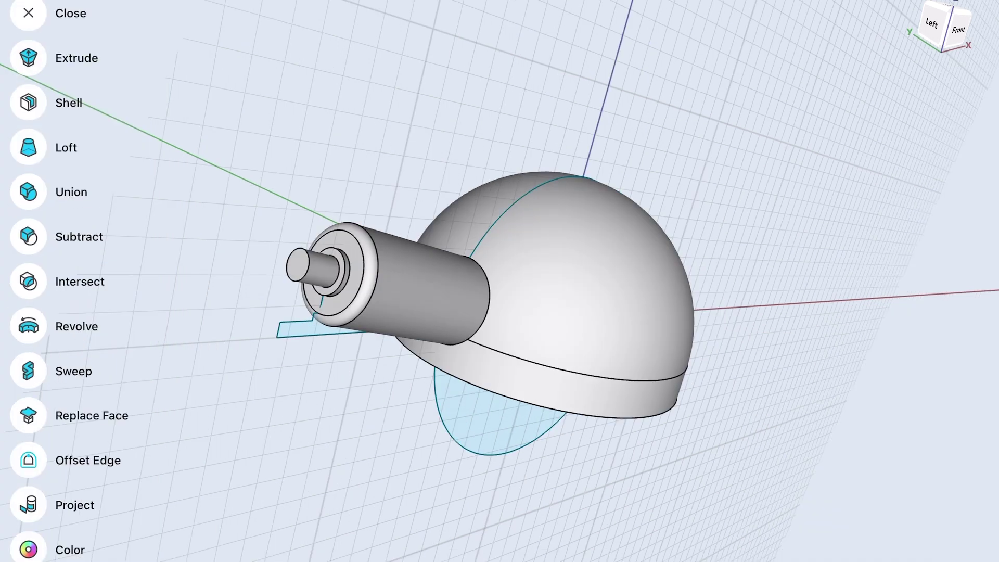
click(29, 57)
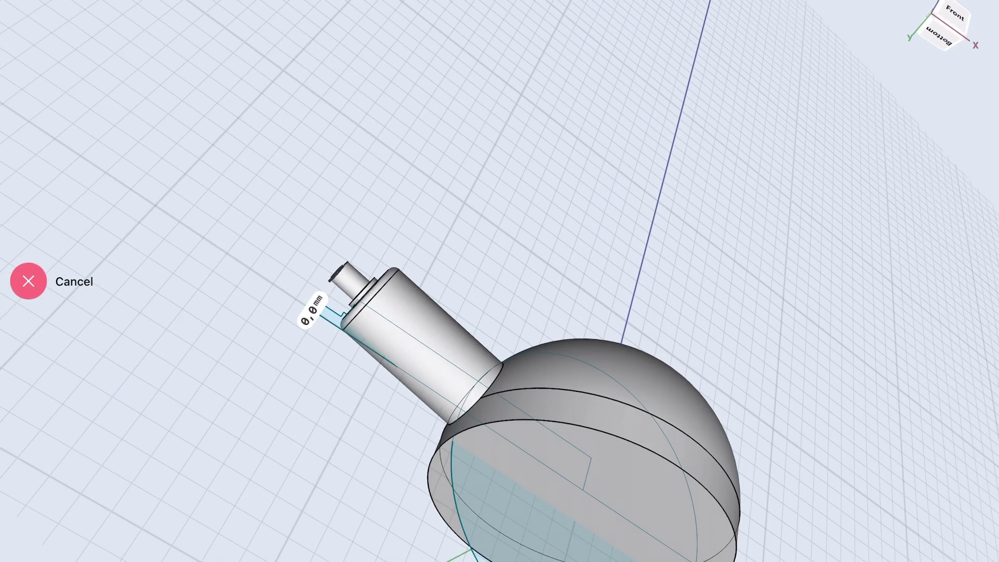
drag(658, 457, 652, 461)
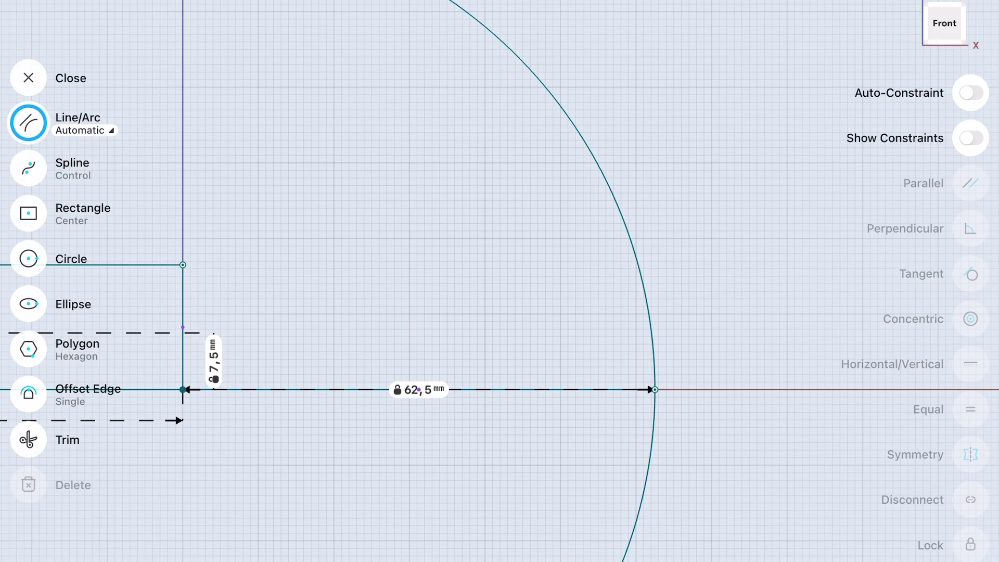
Draw a 2 mm radius circle at the shade's edge.
click(29, 259)
drag(590, 352, 605, 367)
click(642, 407)
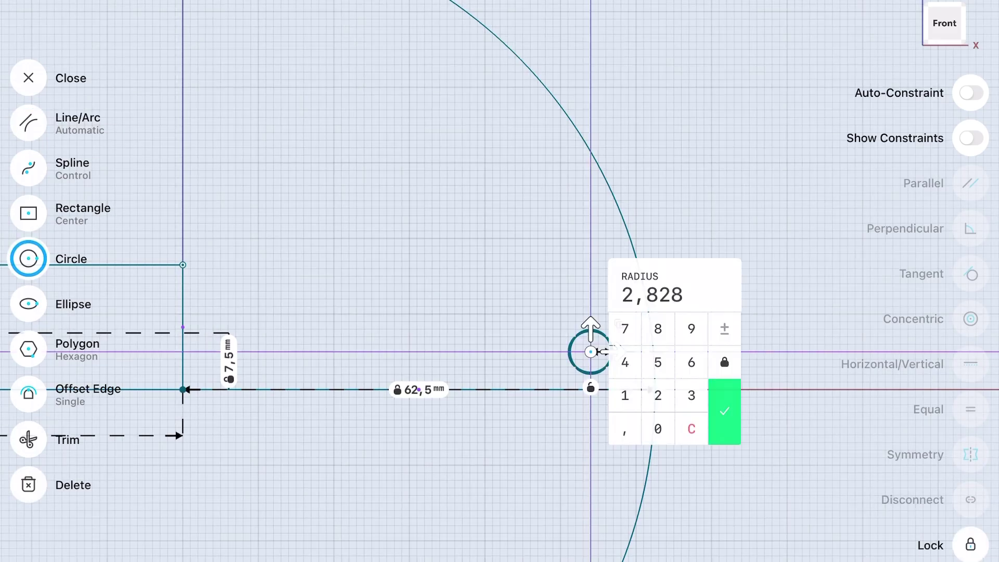
click(657, 395)
click(724, 411)
click(670, 352)
click(648, 395)
click(714, 412)
Make the small circle tangent to the large one and revolve it into a rim ring.
scroll(499, 312, down, 5)
scroll(499, 364, up, 6)
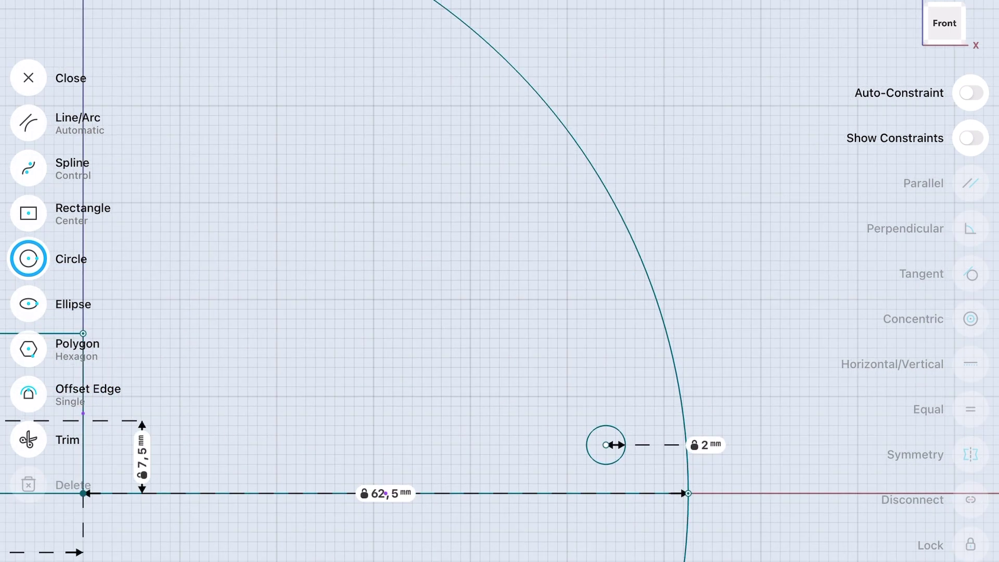
click(624, 218)
click(970, 274)
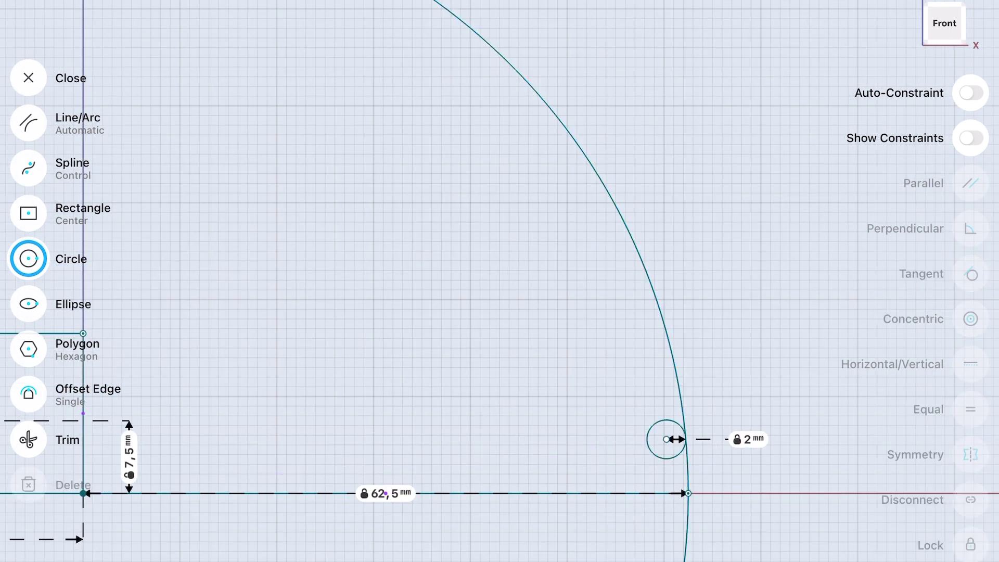
click(29, 77)
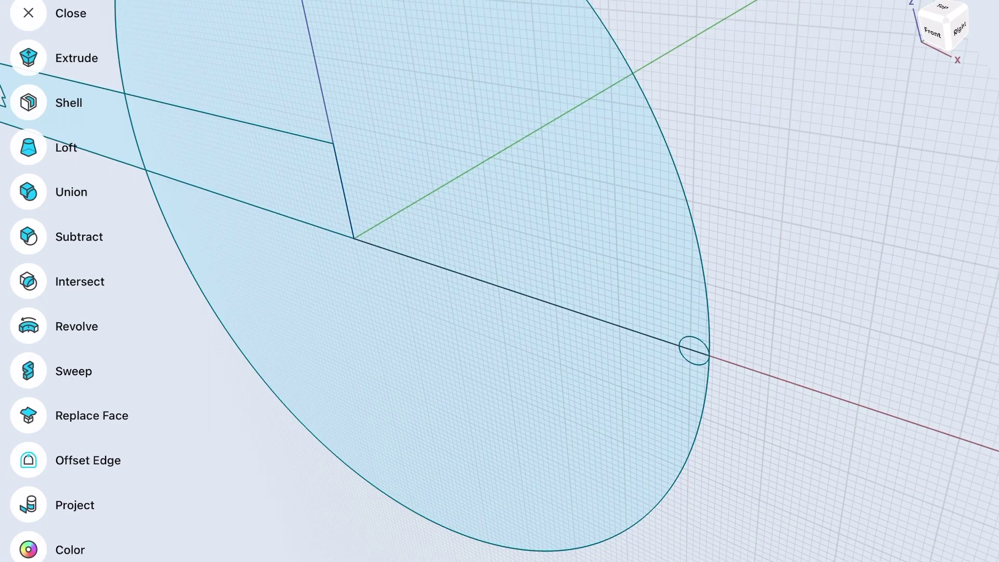
click(29, 326)
click(669, 350)
click(138, 101)
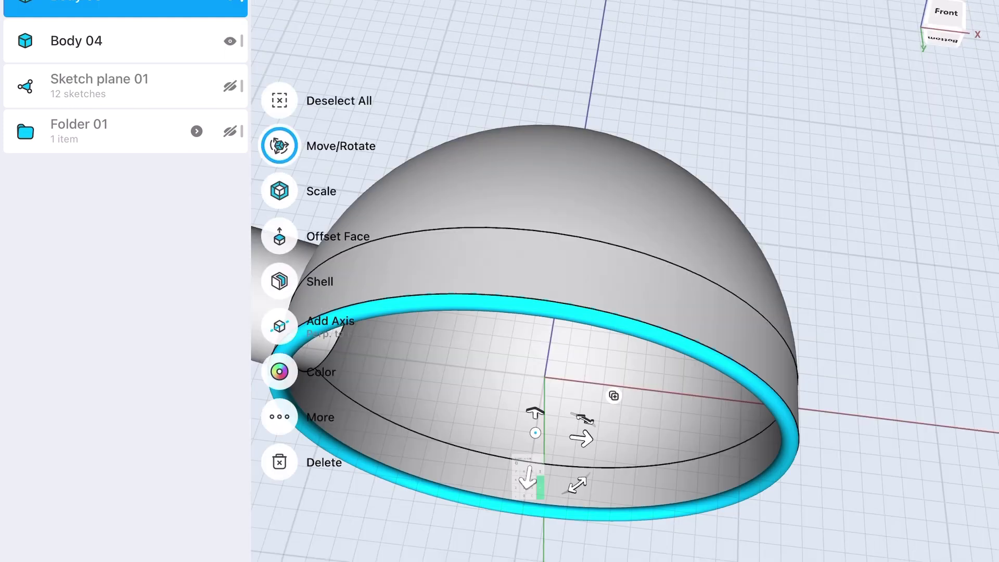
Drag the rim ring down 5 mm onto the shade's edge.
drag(527, 477, 525, 497)
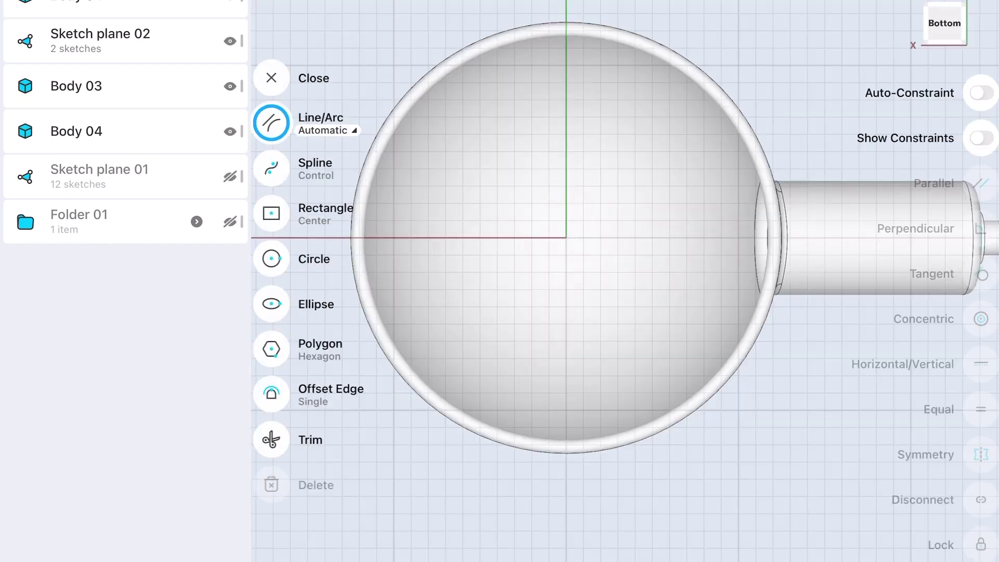
Sketch a centred circle and settle its radius at 60,5 mm.
text(62)
key(Return)
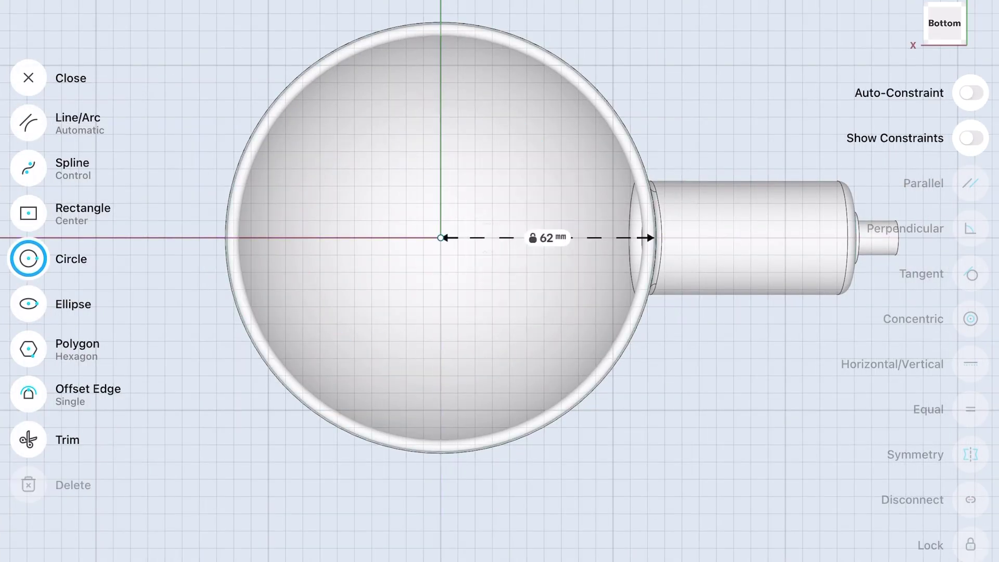
text(61)
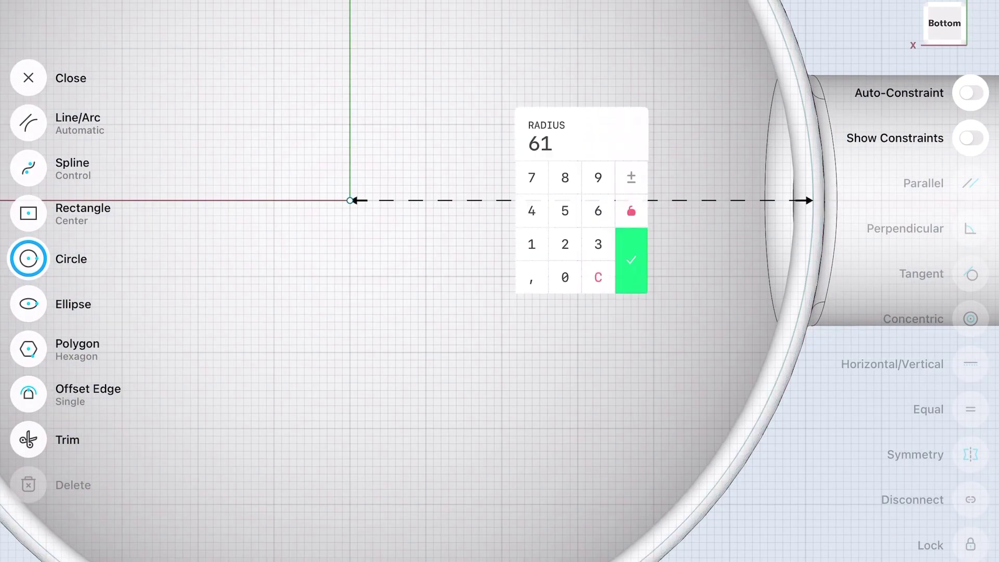
key(BackSpace)
text(0)
key(Return)
click(578, 200)
text(60,5)
key(Return)
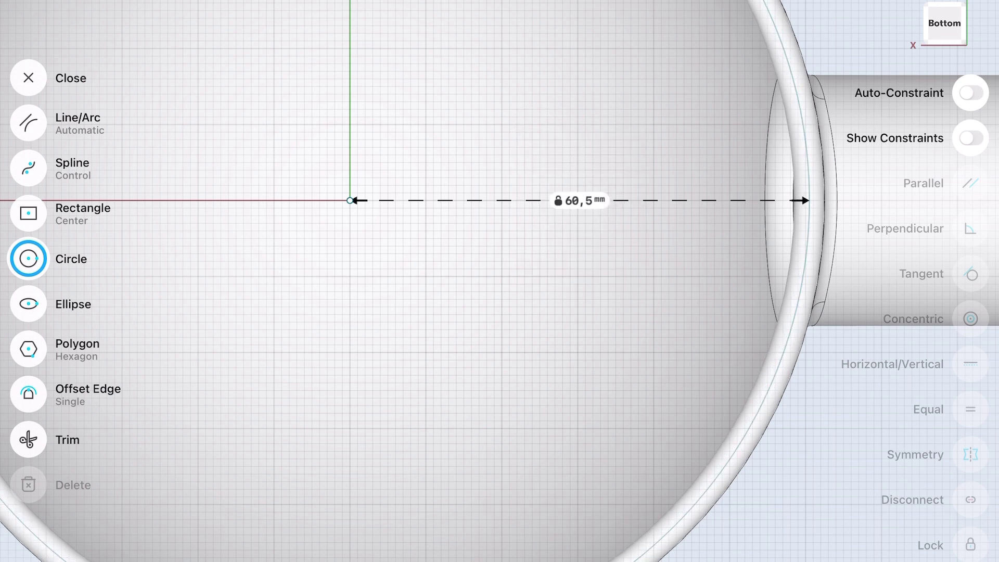
Draw concentric 4 mm and 2 mm radius circles for the tube.
click(28, 122)
click(447, 333)
click(528, 292)
text(4)
key(Return)
scroll(518, 269, up, 5)
click(251, 355)
click(323, 352)
text(2)
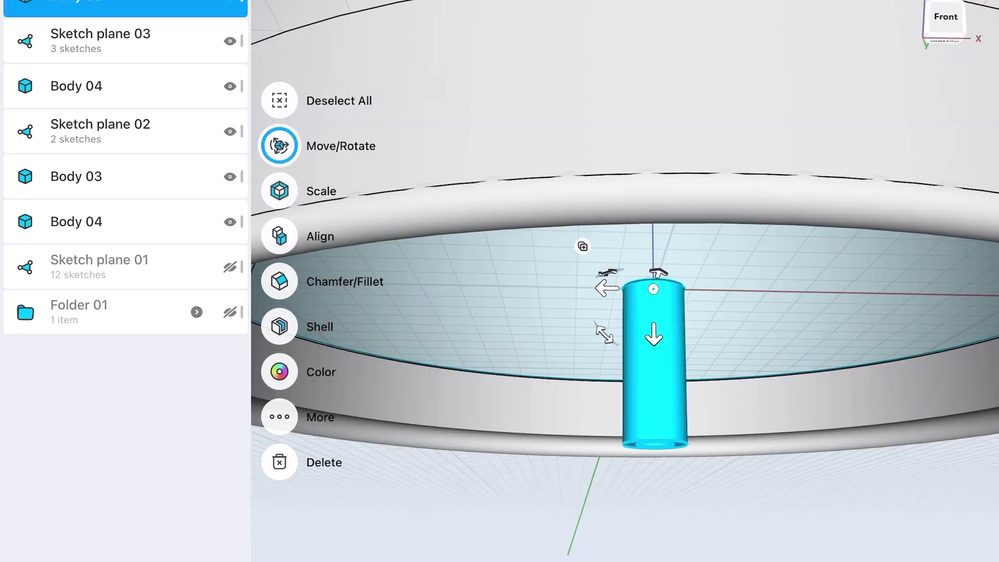